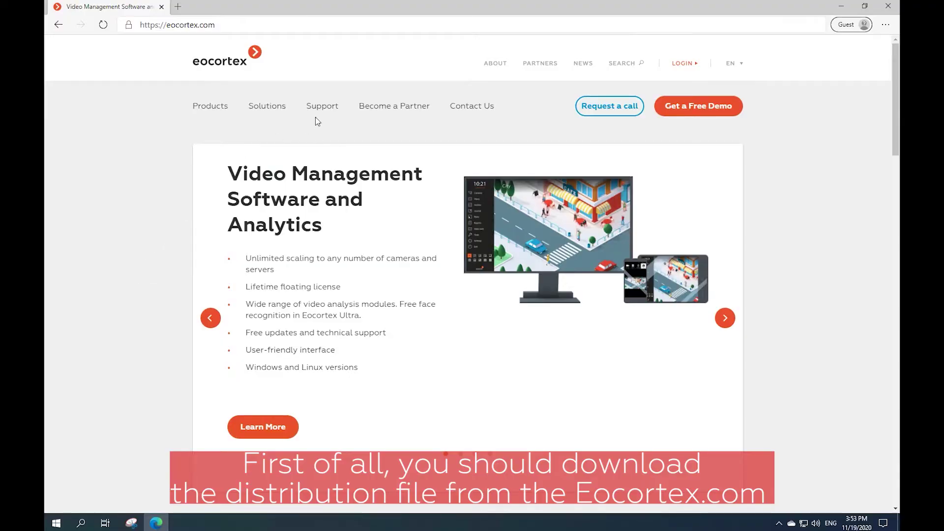
# Download the Eocortex Full Version package from the Download Software page, then minimize Edge.
pyautogui.moveTo(327, 109)
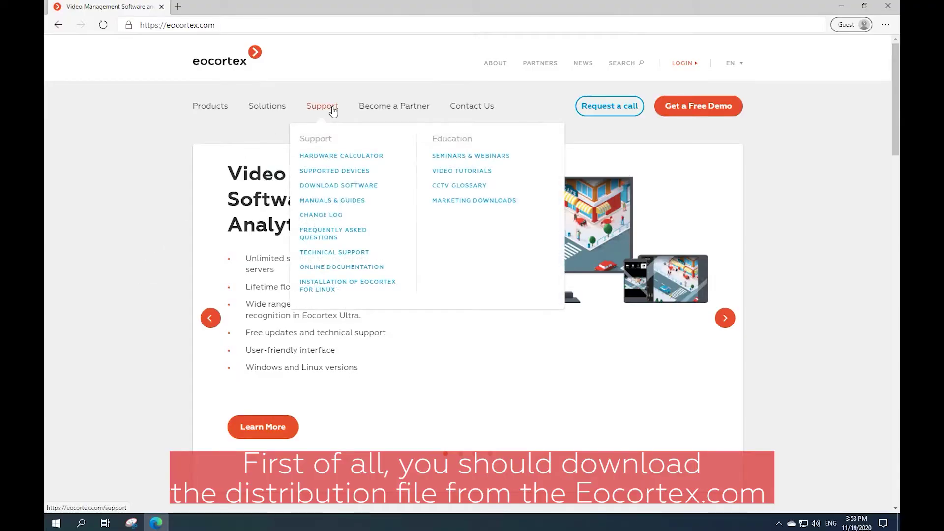
pyautogui.click(339, 191)
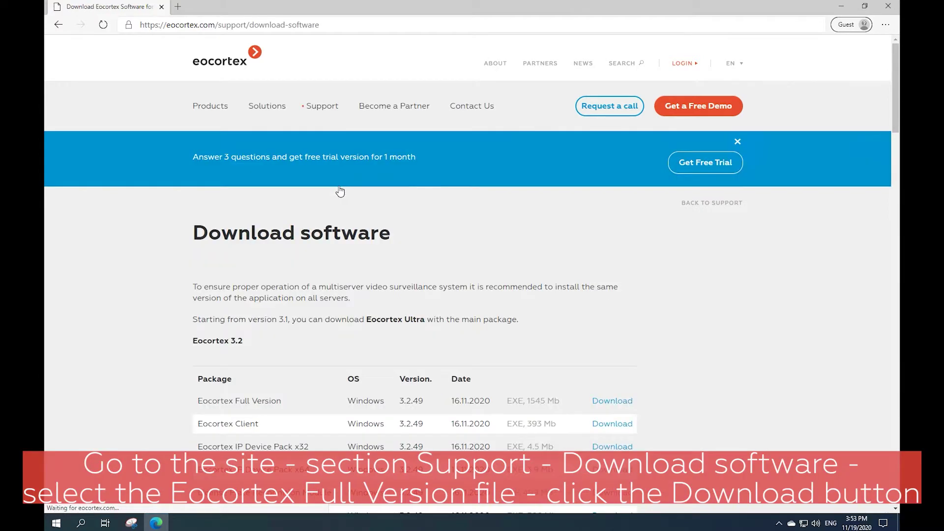
pyautogui.scroll(-4, 339, 191)
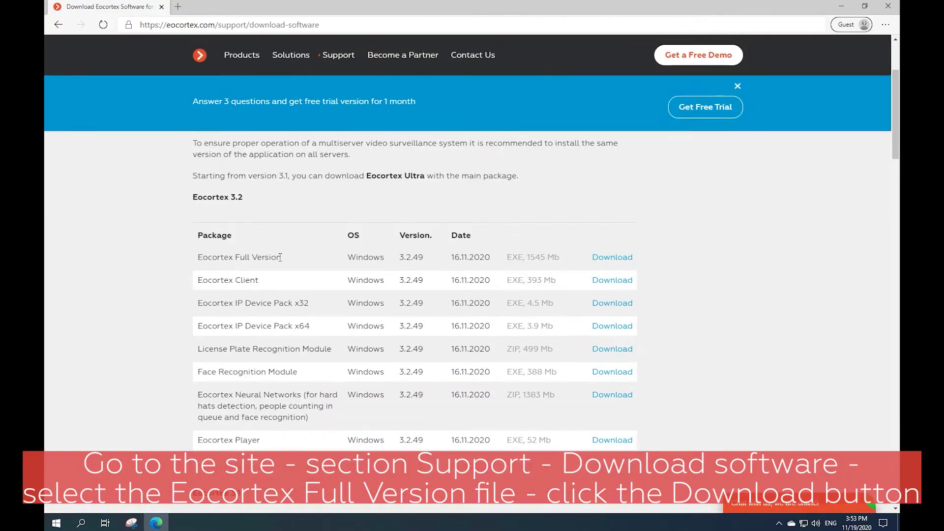
pyautogui.moveTo(281, 256); pyautogui.dragTo(197, 257)
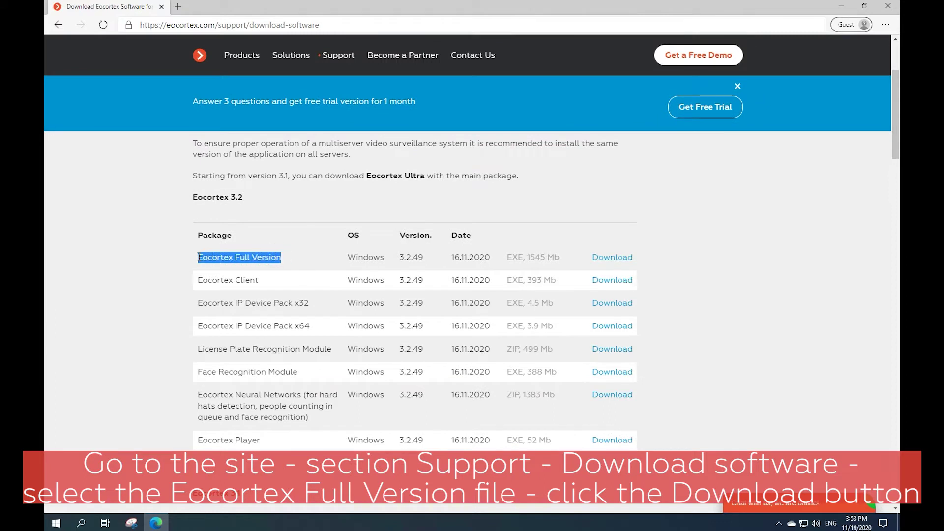
pyautogui.click(612, 260)
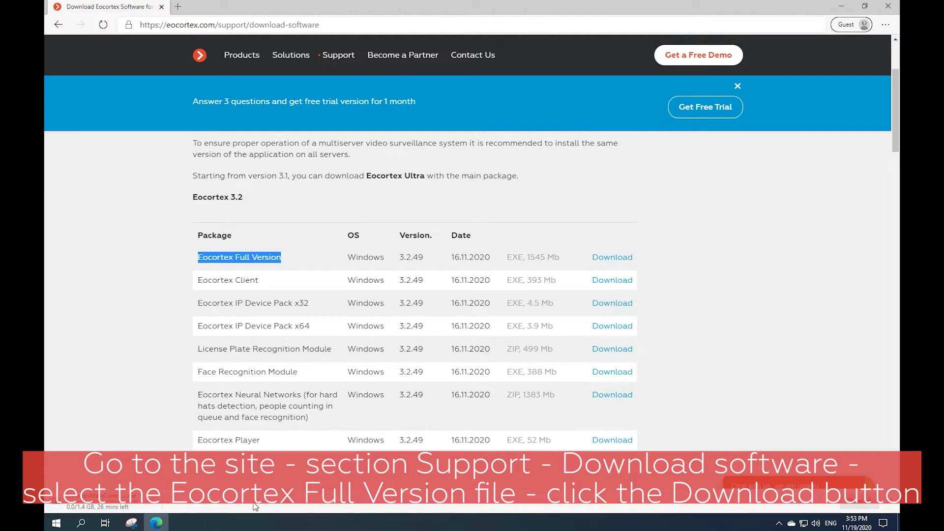
pyautogui.click(845, 7)
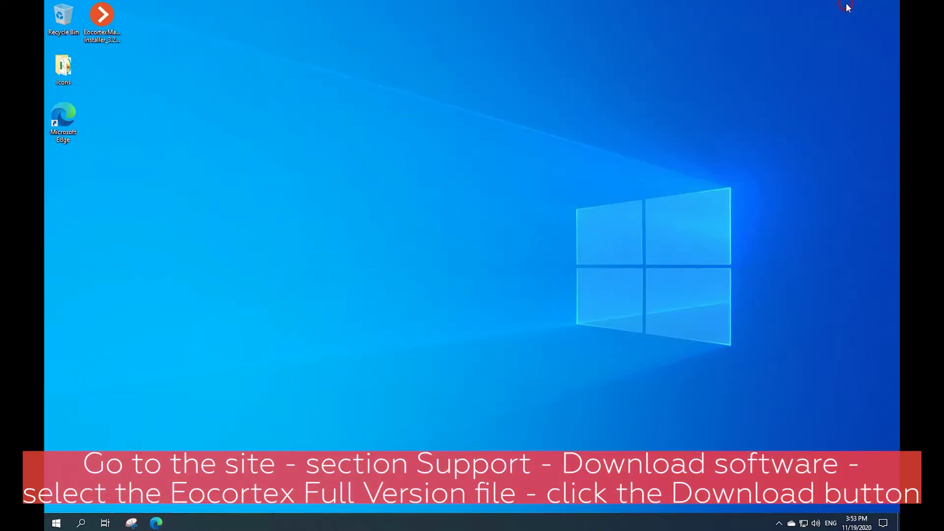
# Launch the downloaded Eocortex installer, allow it through UAC, and keep English as setup language.
pyautogui.doubleClick(109, 25)
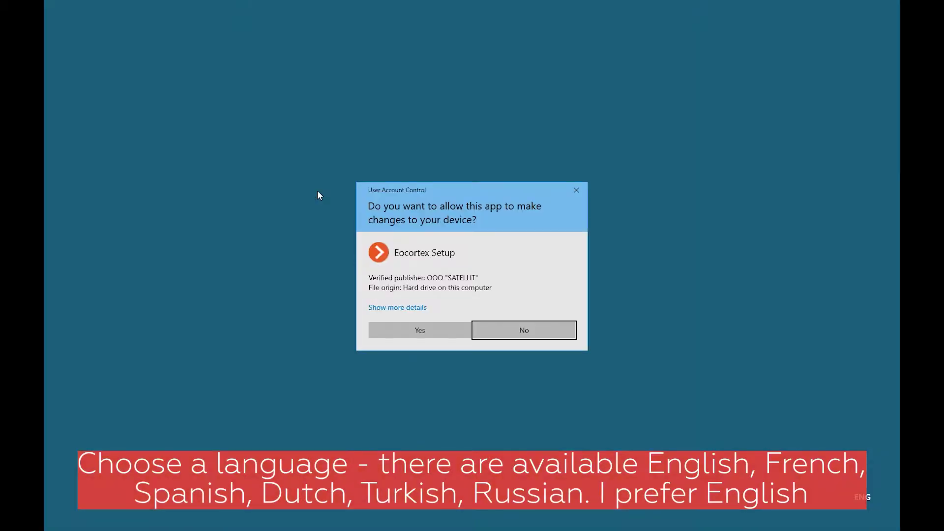
pyautogui.click(414, 336)
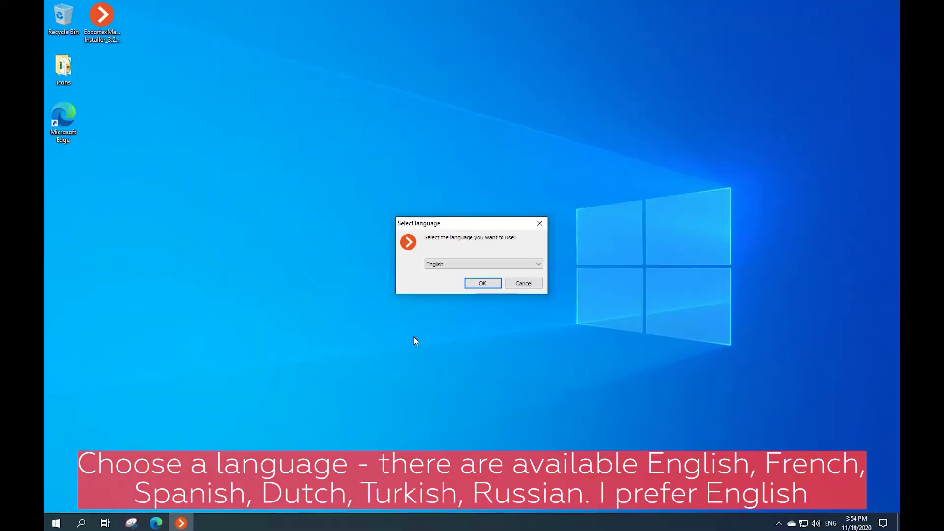
pyautogui.click(462, 264)
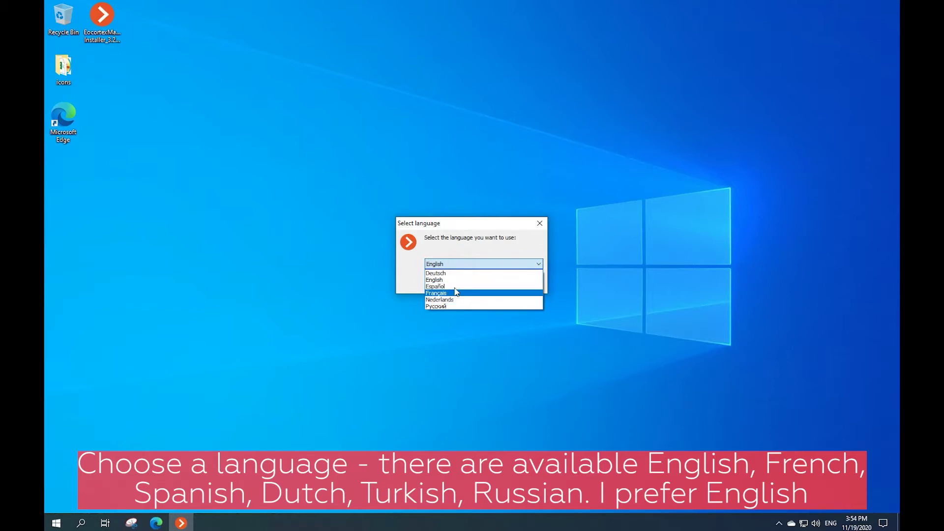
pyautogui.click(454, 279)
pyautogui.click(484, 283)
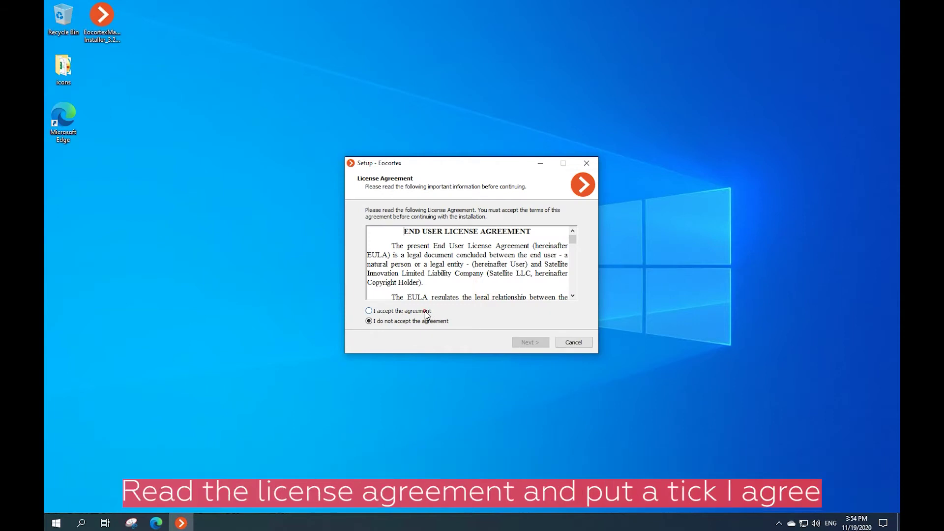
# Accept the license agreement and select the Server, Client and System Health Monitoring components.
pyautogui.click(426, 312)
pyautogui.click(519, 346)
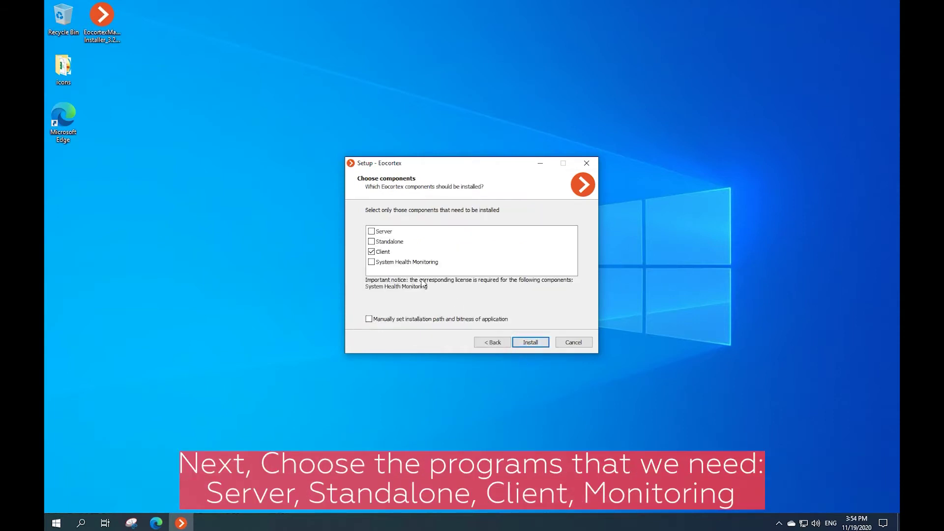
pyautogui.click(372, 252)
pyautogui.click(371, 231)
pyautogui.click(372, 242)
pyautogui.click(371, 231)
pyautogui.click(371, 252)
pyautogui.click(371, 262)
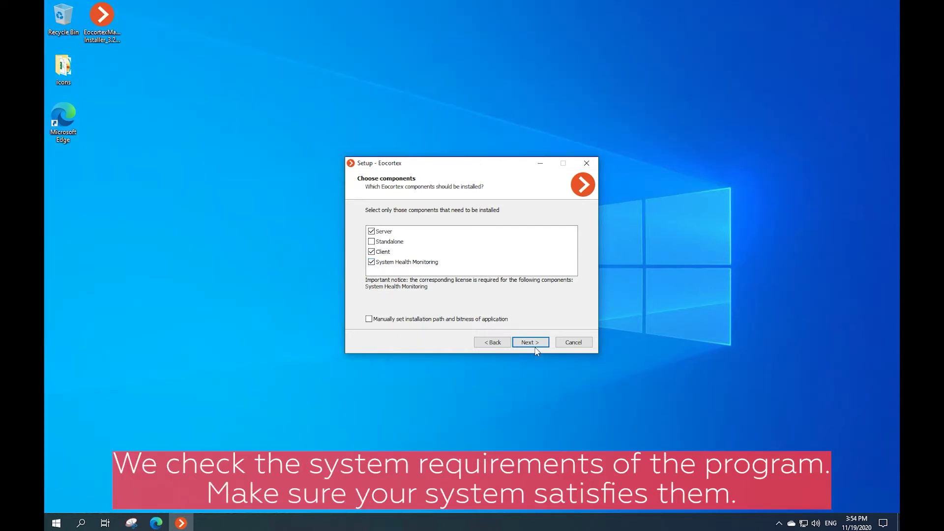
pyautogui.click(535, 344)
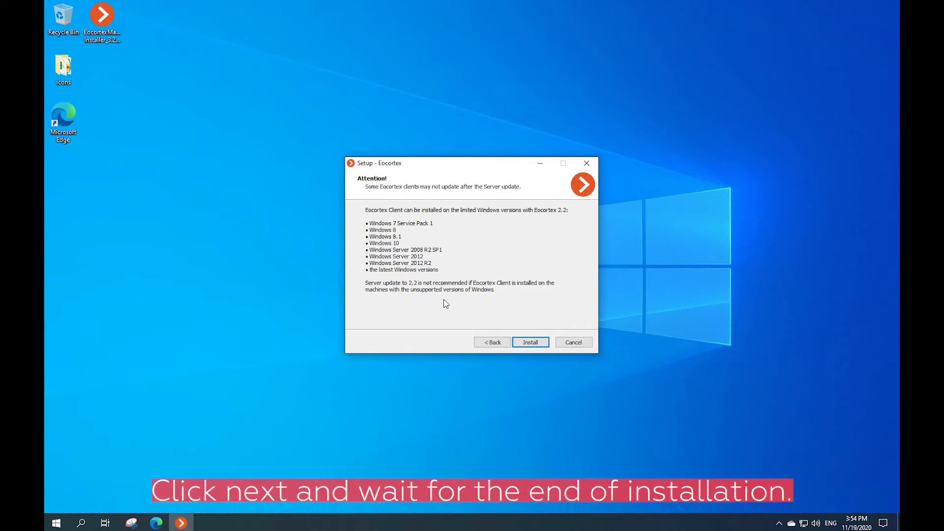
# Install the components, check the new Player, Client and Health Monitoring shortcuts, and close setup.
pyautogui.click(524, 347)
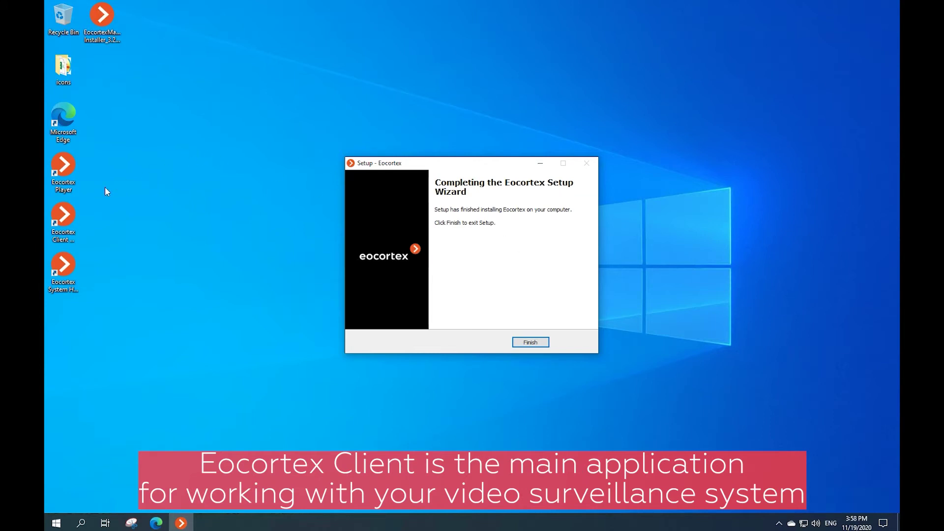
pyautogui.click(68, 175)
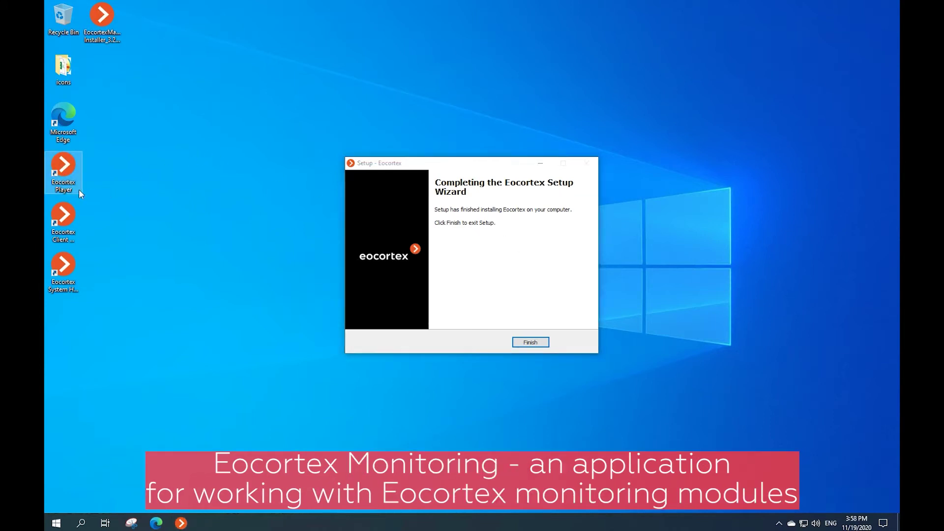
pyautogui.click(70, 240)
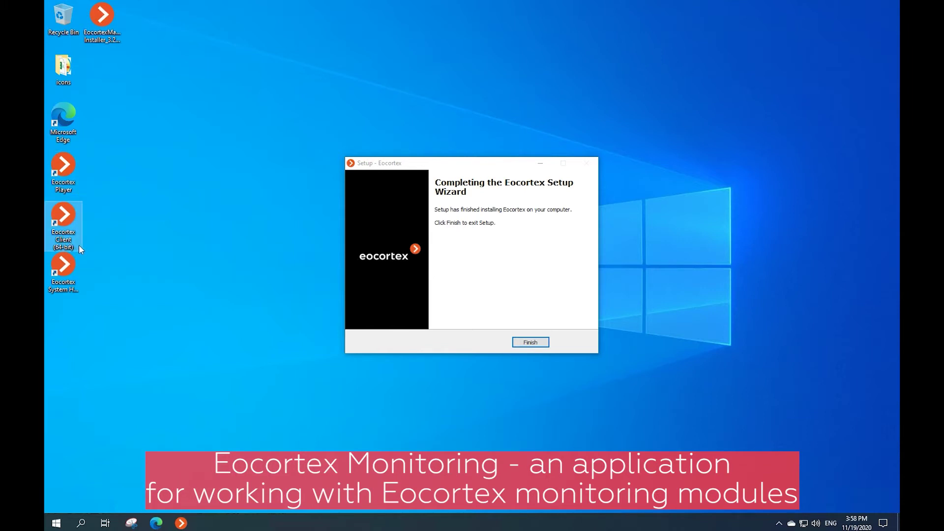
pyautogui.click(69, 288)
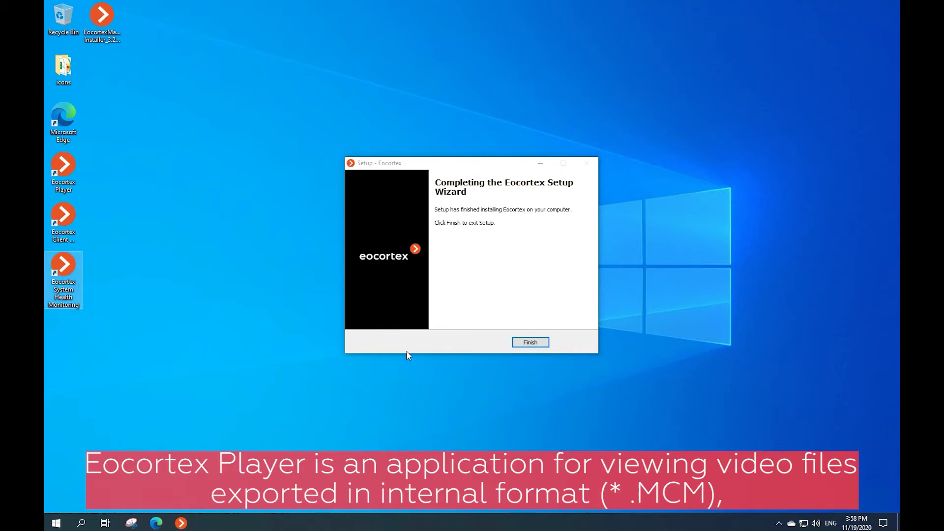
pyautogui.click(530, 343)
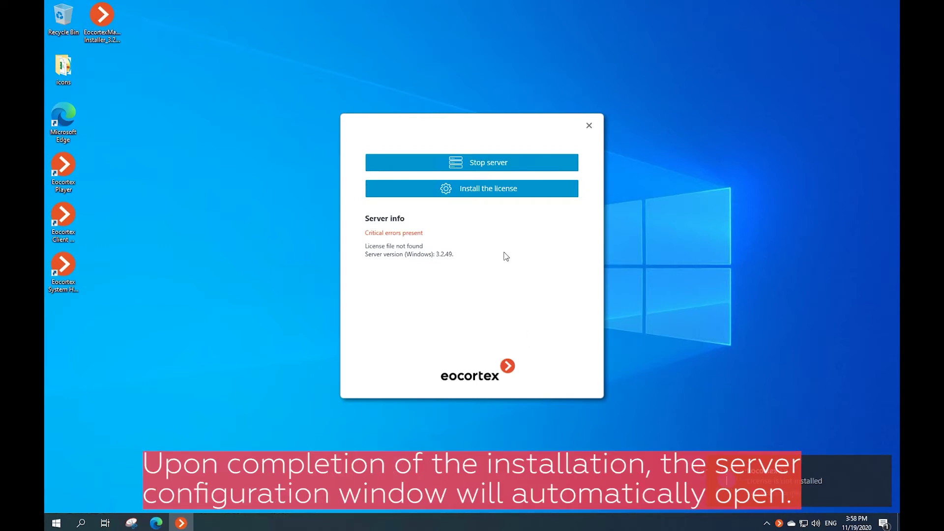
# Start the server licence installation from the Eocortex server window.
pyautogui.moveTo(836, 487)
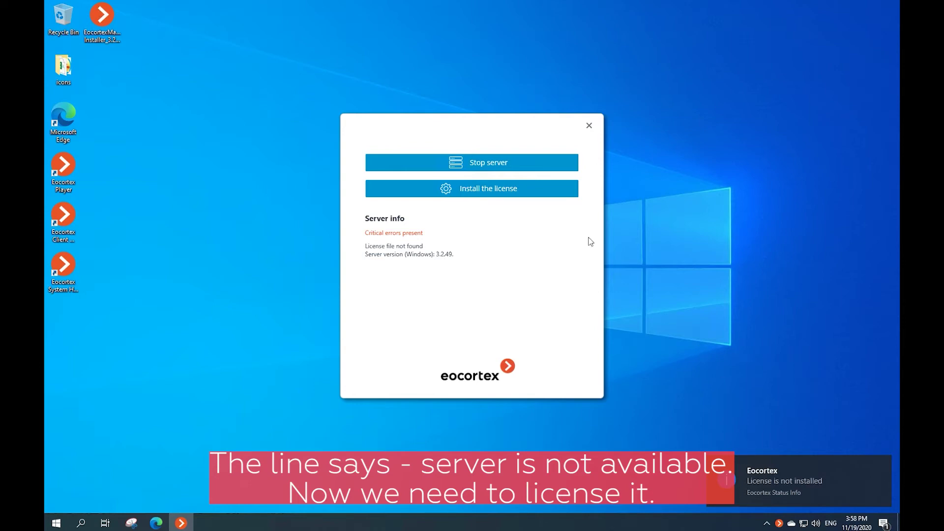
pyautogui.click(411, 192)
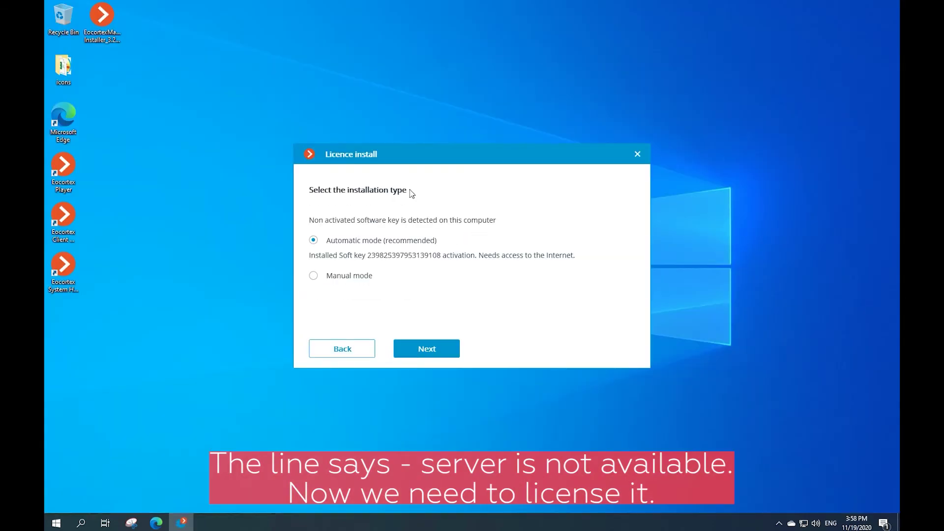
# Choose manual installation with Soft-key licensing and open the activation code entry page.
pyautogui.click(313, 275)
pyautogui.click(409, 350)
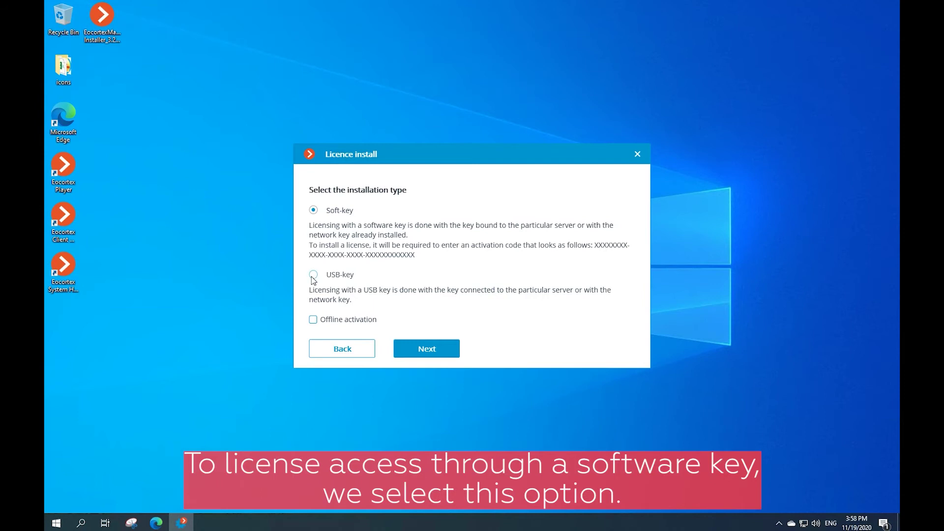
pyautogui.click(313, 275)
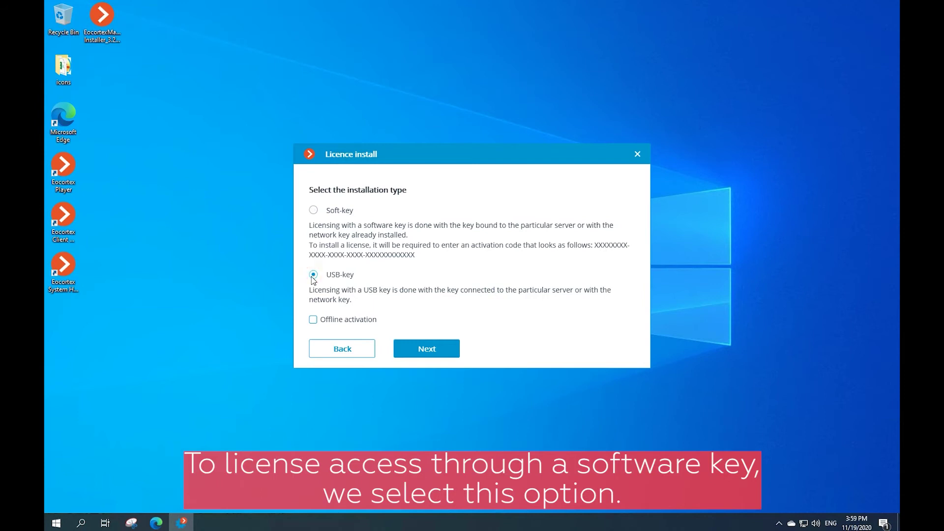
pyautogui.click(314, 211)
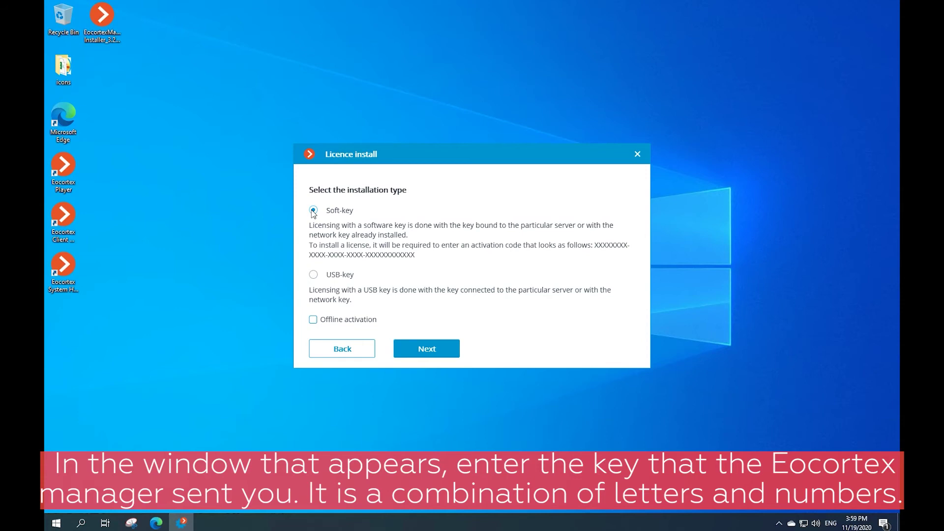
pyautogui.click(408, 353)
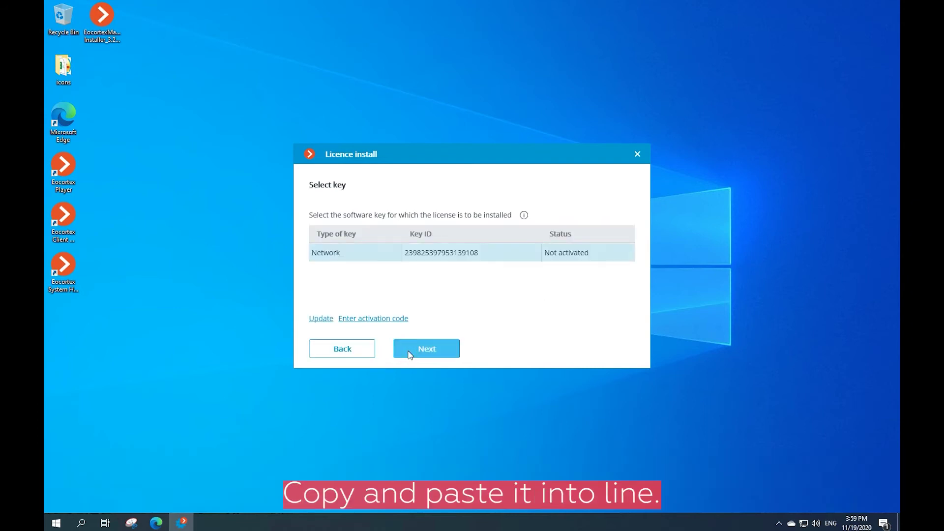
pyautogui.click(393, 321)
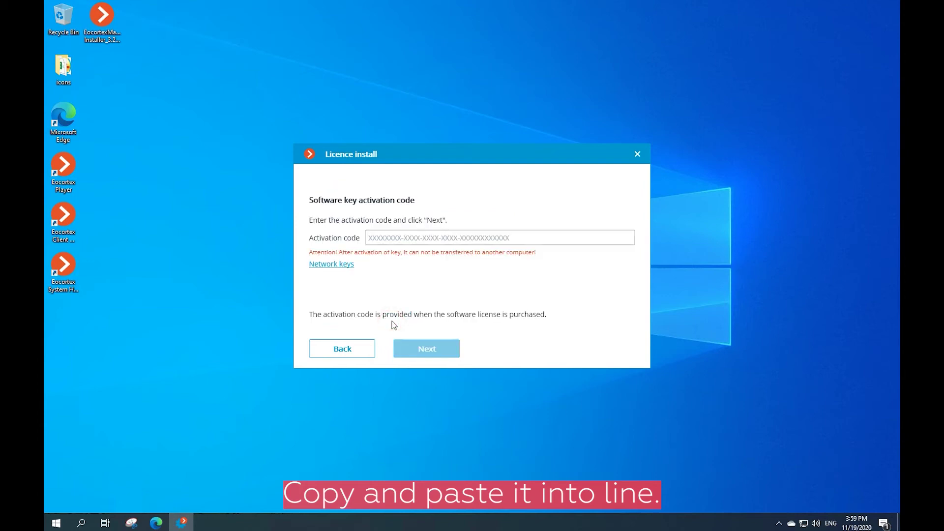
# Paste the purchased activation code into the Activation code field and submit it.
pyautogui.click(396, 238)
pyautogui.rightClick(397, 238)
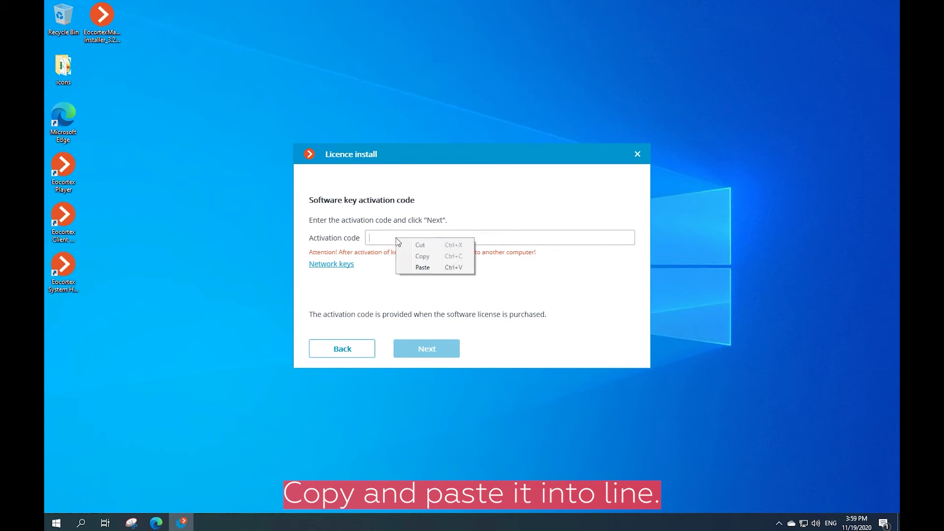
pyautogui.click(429, 268)
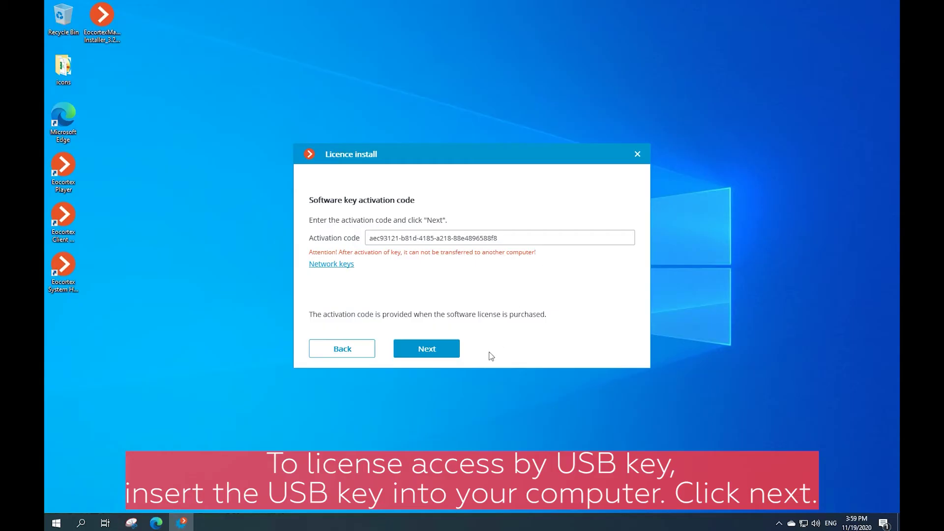
pyautogui.click(442, 352)
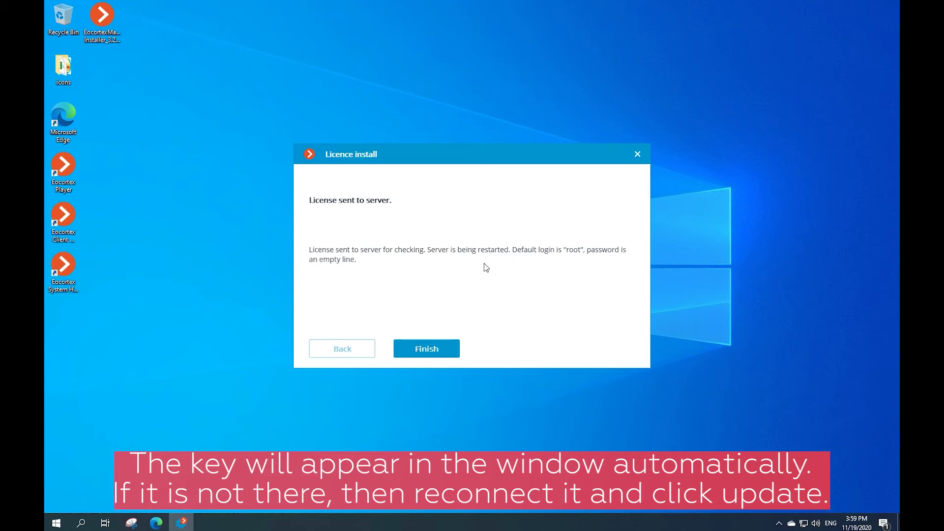
# Close the licence installer, check server status from the tray icon, and log in as root.
pyautogui.click(405, 352)
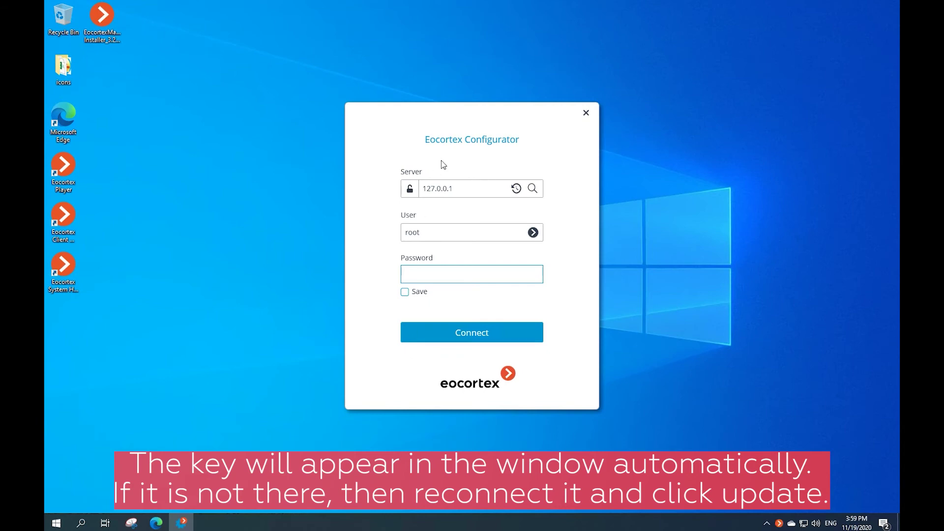
pyautogui.moveTo(466, 117); pyautogui.dragTo(339, 135)
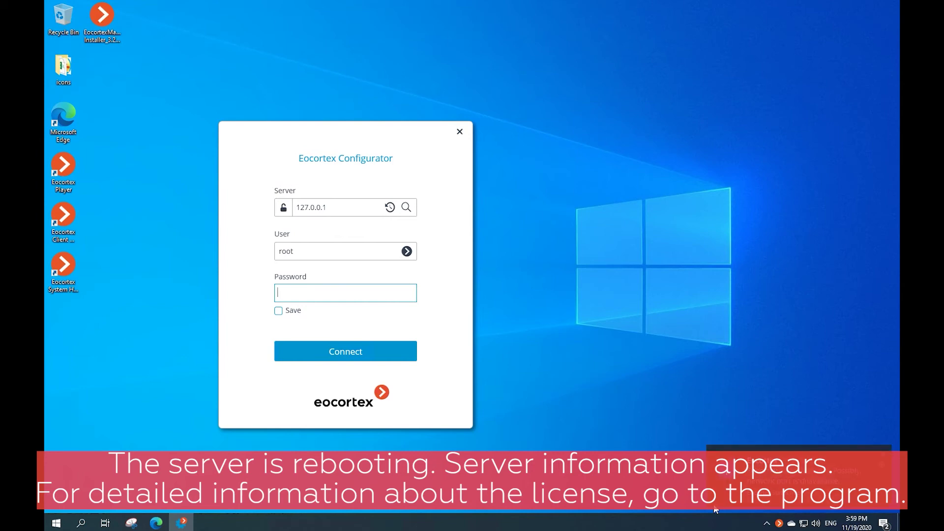
pyautogui.click(779, 524)
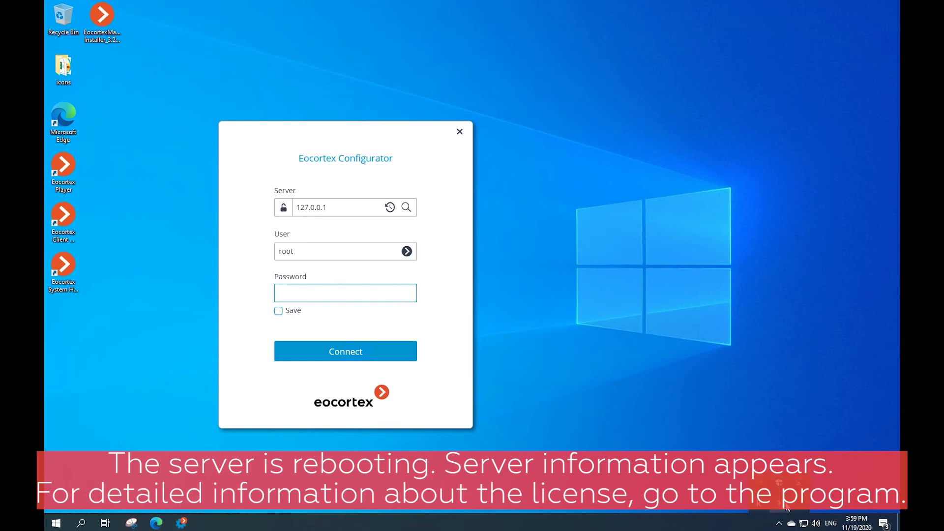
pyautogui.click(786, 508)
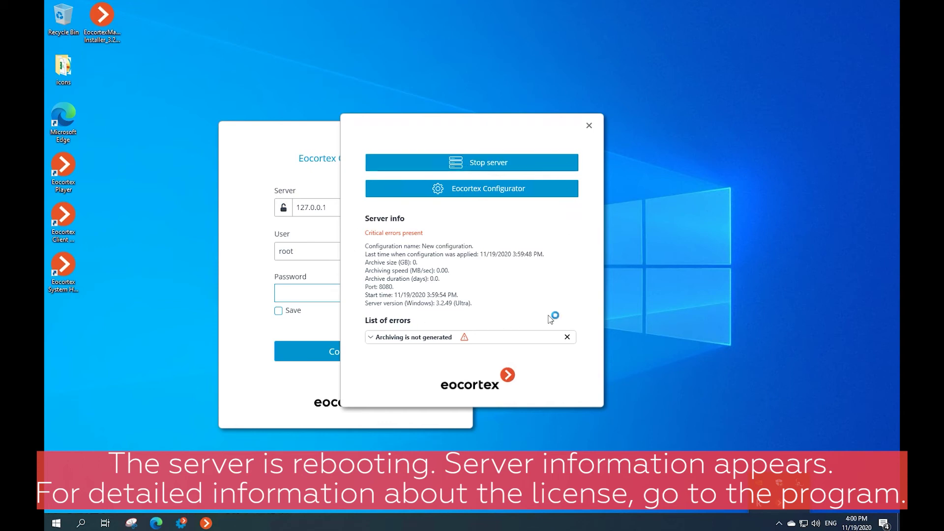
pyautogui.click(286, 140)
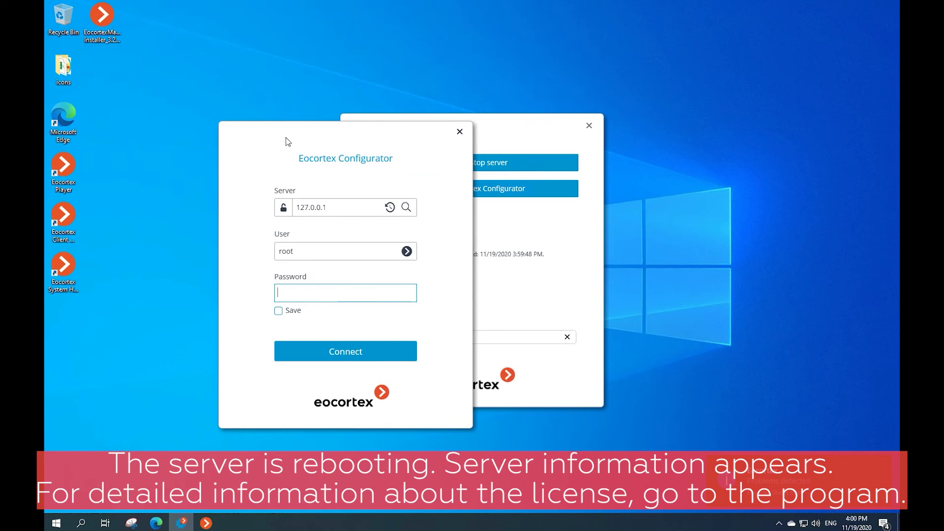
pyautogui.click(319, 352)
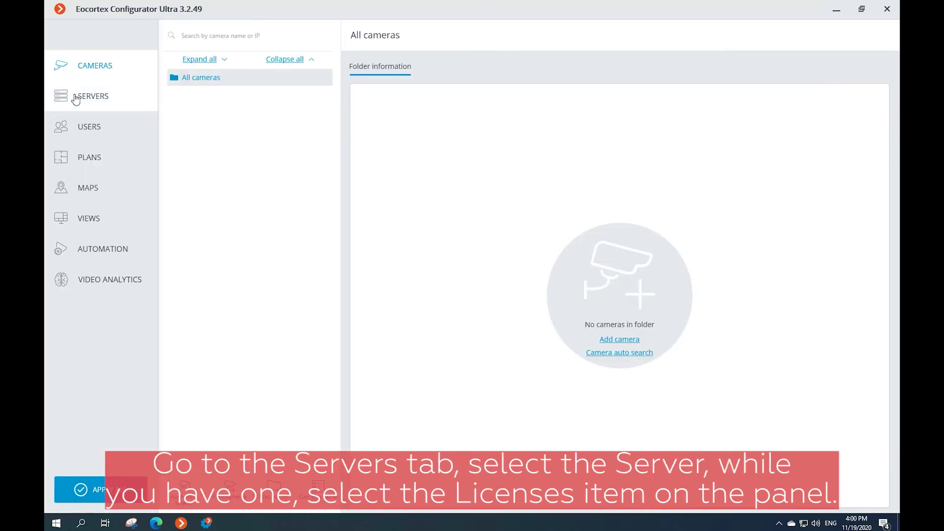
# Open Server 1's Licensing tab and scroll through the Ultra license parameters table.
pyautogui.click(106, 99)
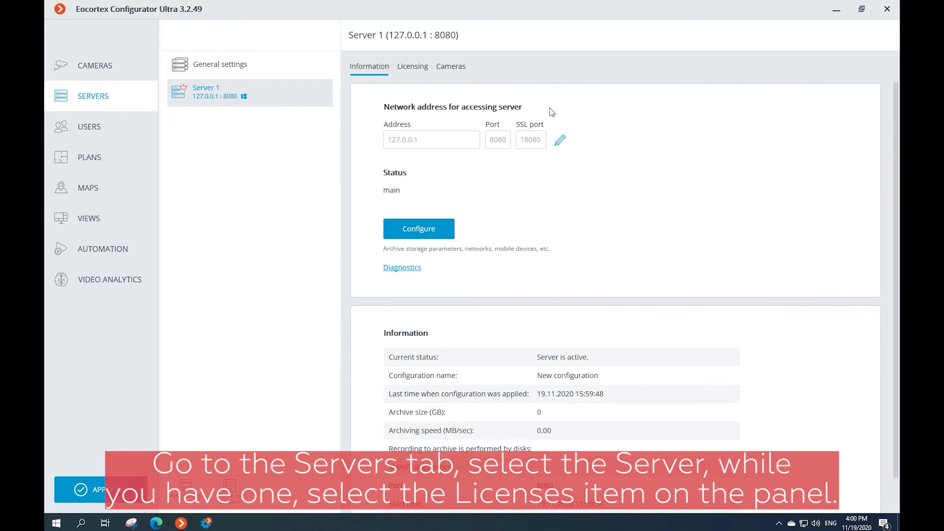
pyautogui.click(413, 75)
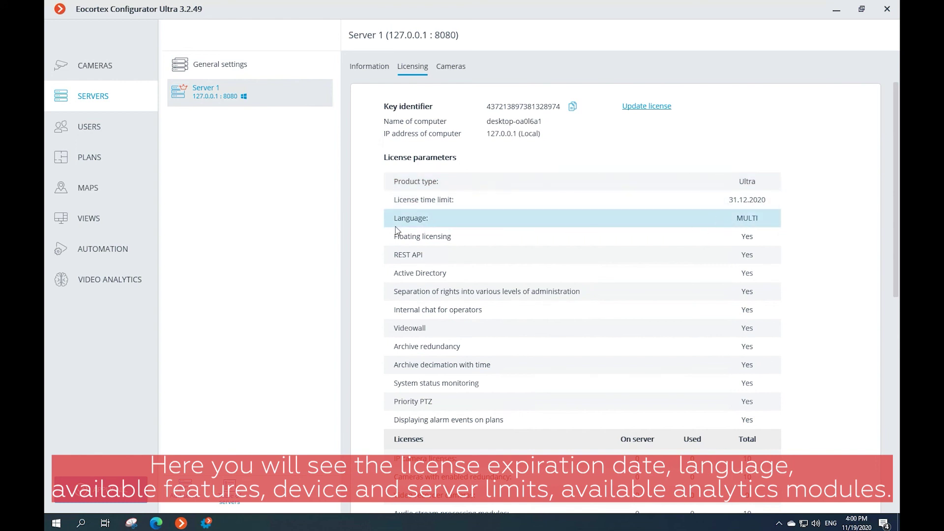
pyautogui.scroll(-2, 394, 231)
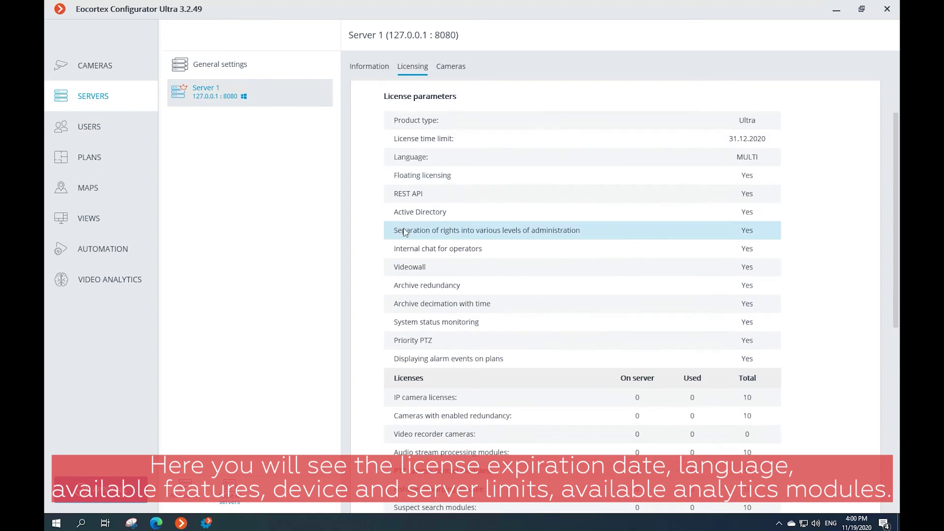
pyautogui.scroll(-5, 435, 256)
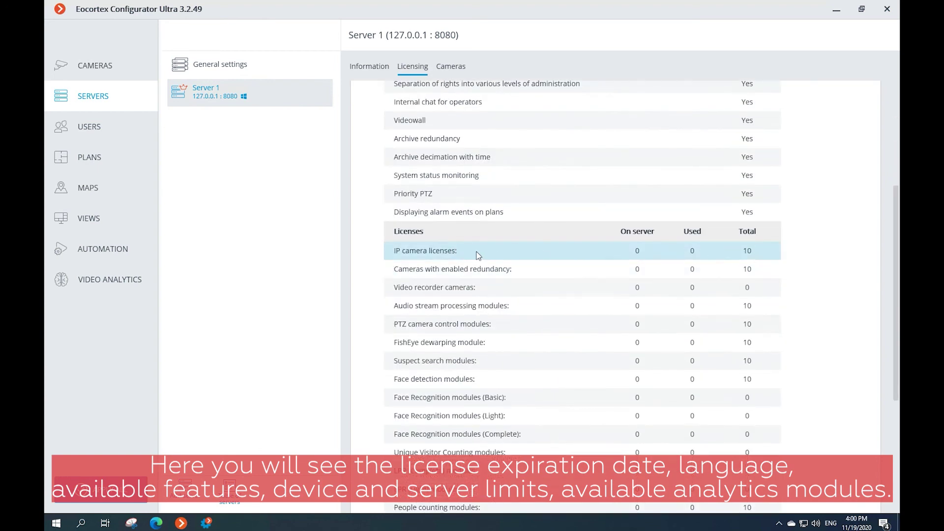
pyautogui.scroll(-2, 476, 255)
pyautogui.scroll(-5, 476, 255)
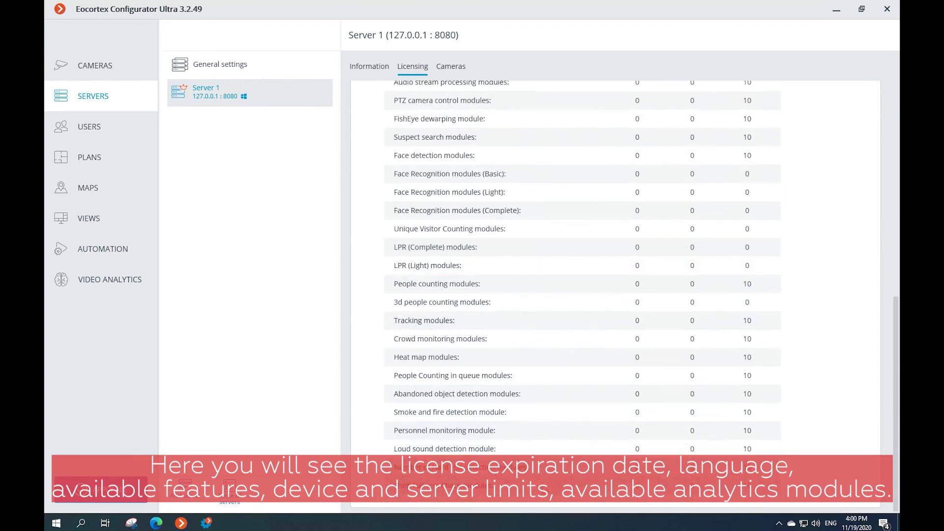
pyautogui.scroll(14, 533, 337)
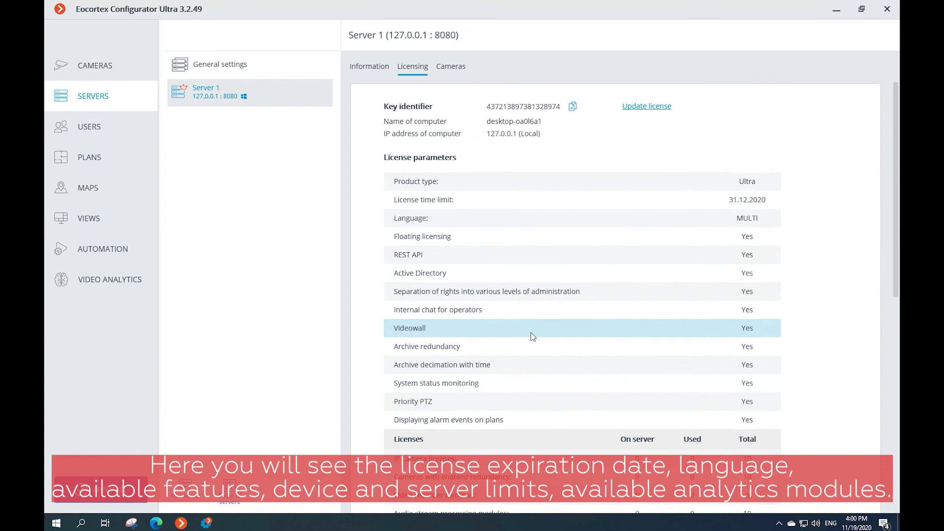